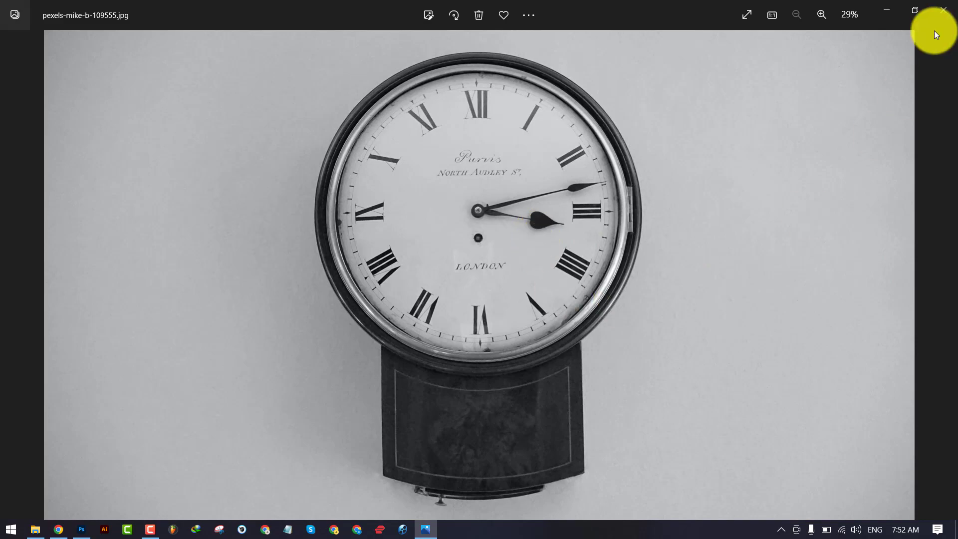
# - Close the clock photo preview, open the handbag image download.jfif in Photoshop, and unlock its Background layer
pyautogui.click(936, 14)
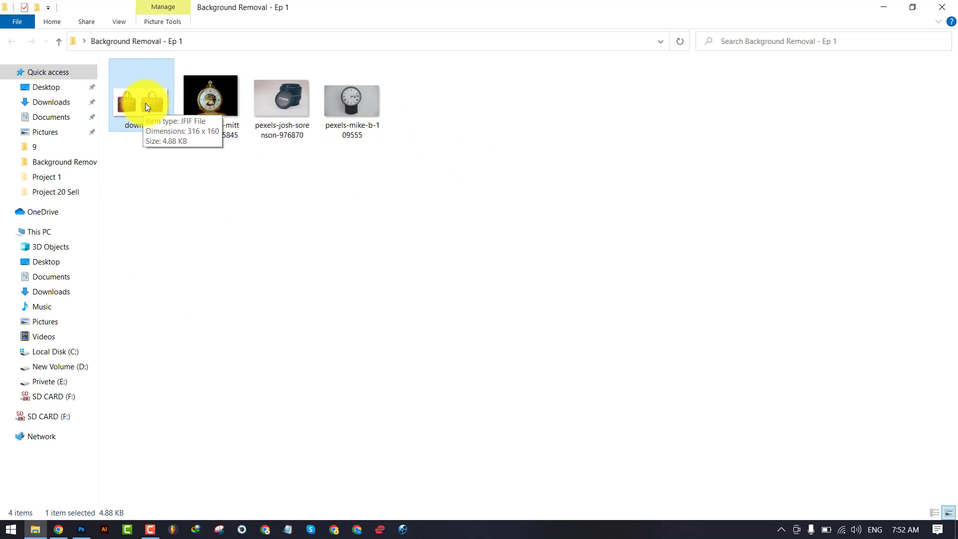
pyautogui.moveTo(145, 103); pyautogui.dragTo(313, 43)
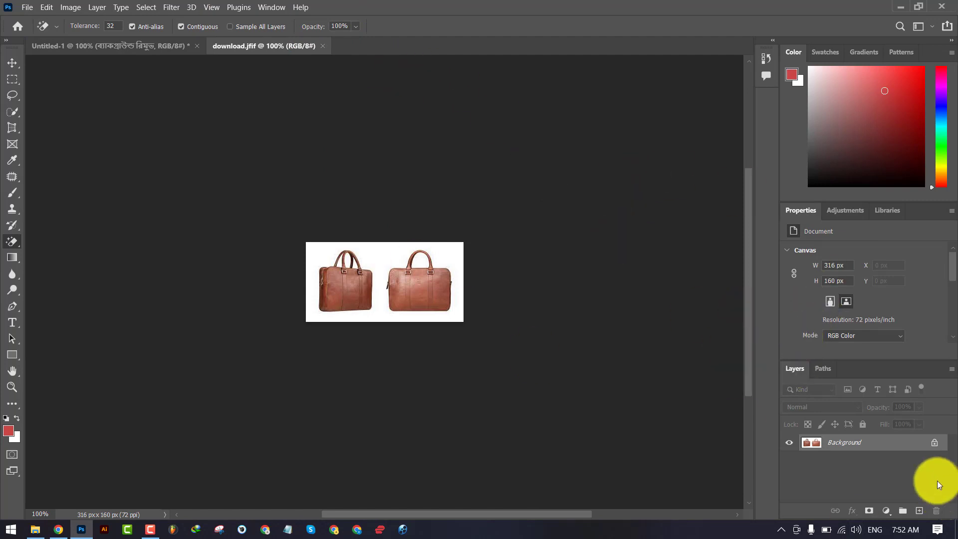
pyautogui.click(934, 443)
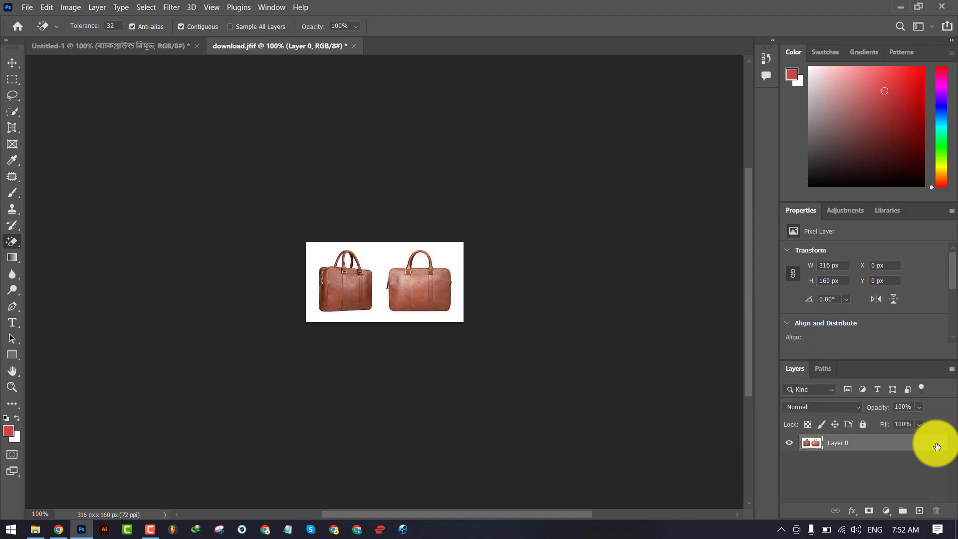
# - Erase the white background around both handbags and inside their handles with the Magic Eraser at tolerance 32
pyautogui.click(13, 62)
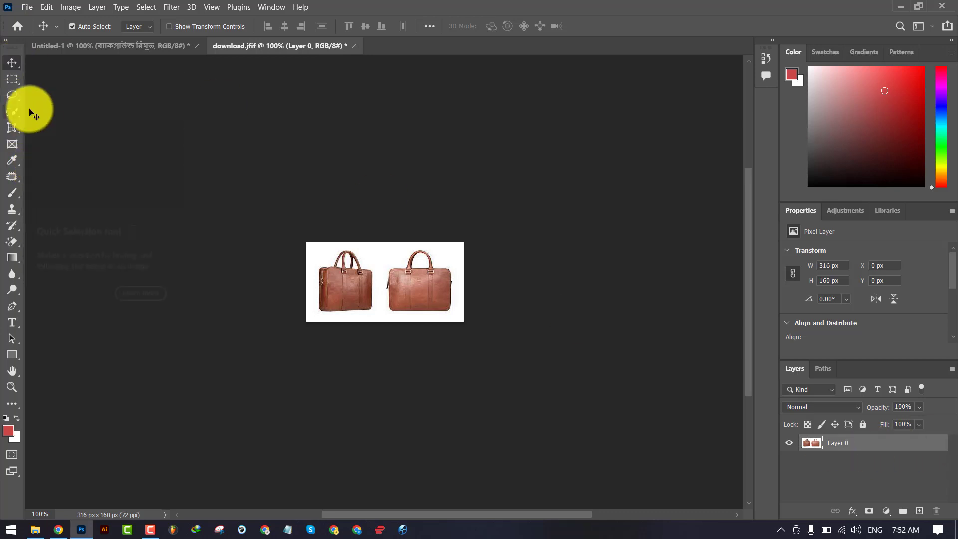
pyautogui.click(11, 241)
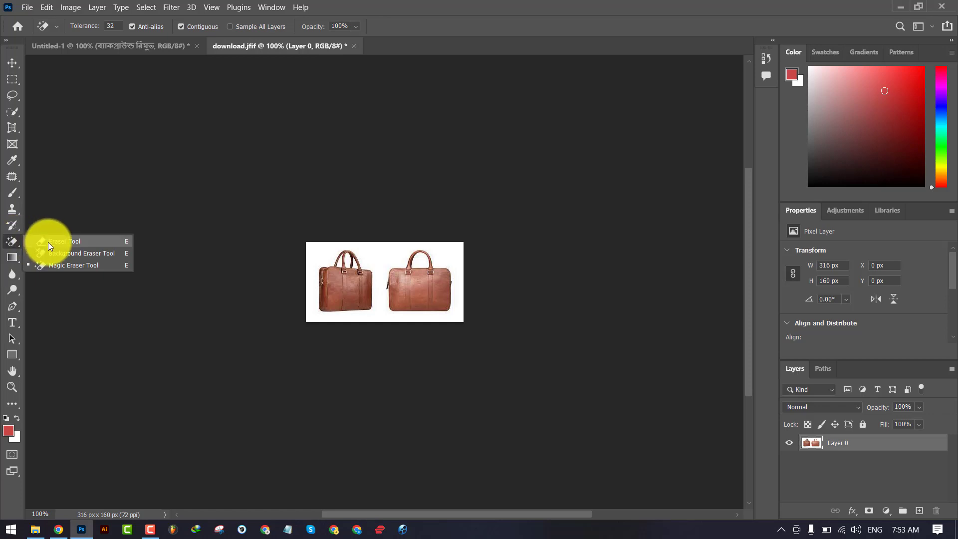
pyautogui.click(66, 264)
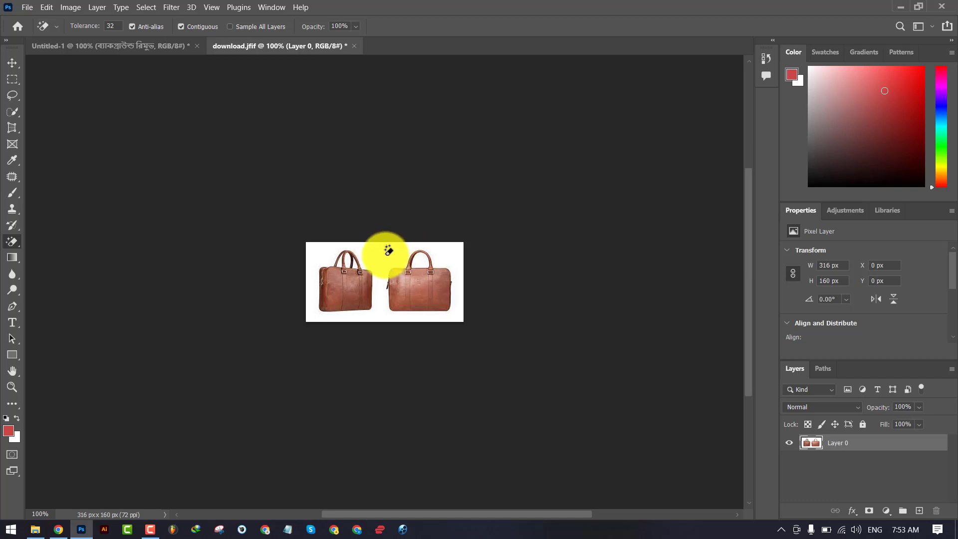
pyautogui.hotkey('ctrl', '+')
pyautogui.hotkey('ctrl', '+')
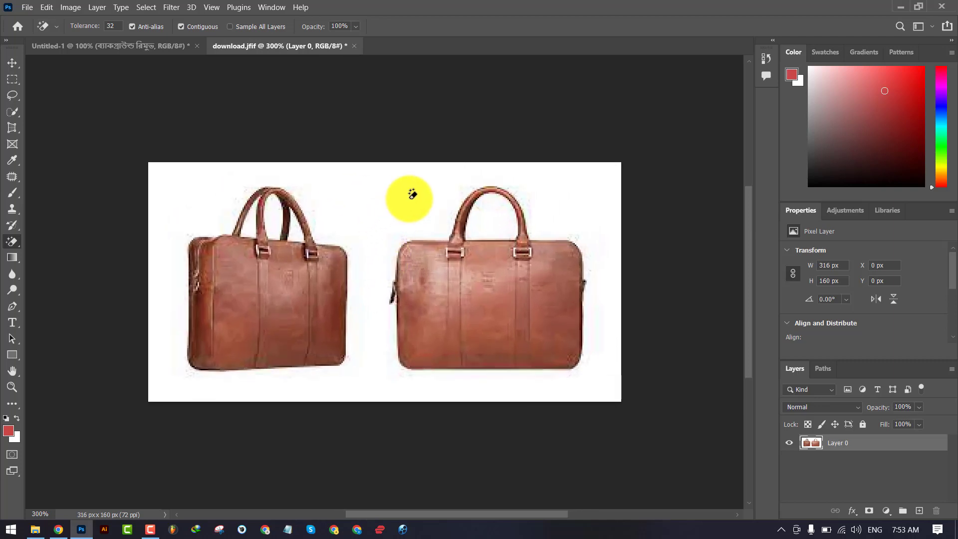
pyautogui.click(362, 211)
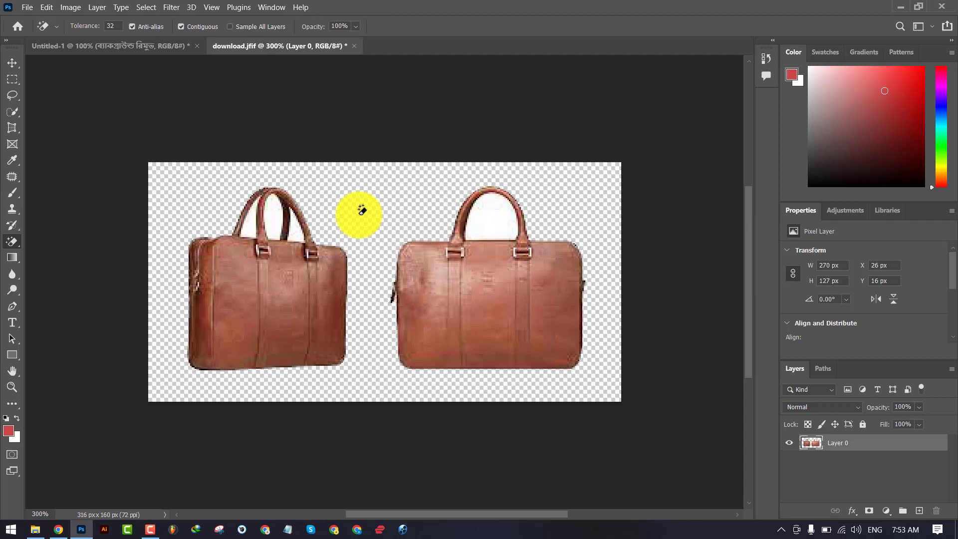
pyautogui.click(274, 219)
pyautogui.click(251, 225)
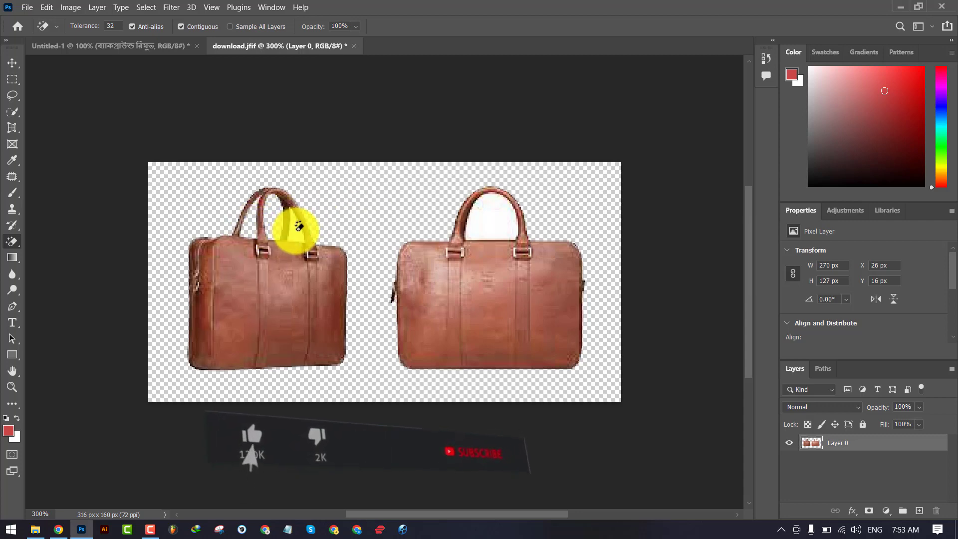
pyautogui.click(501, 222)
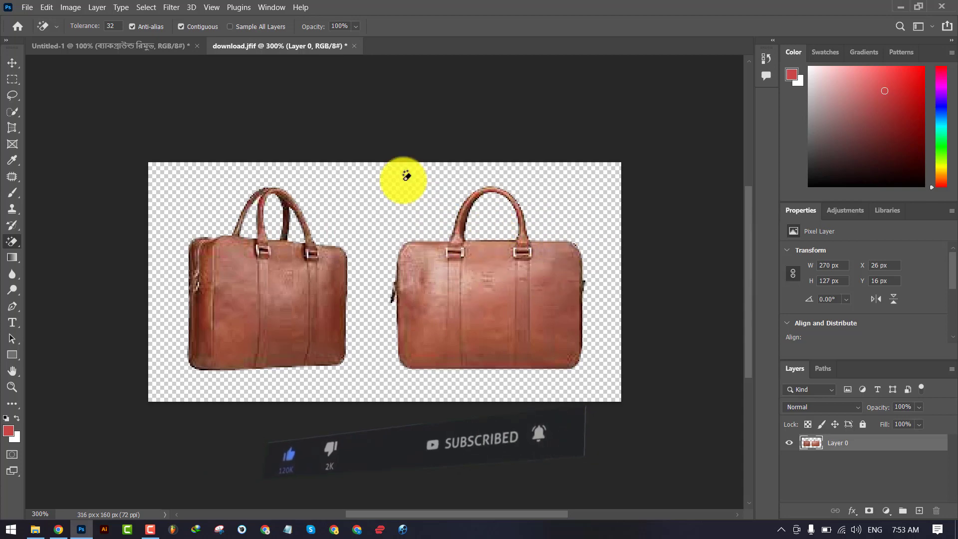
# - Copy the cut-out handbags into the Untitled-1 document with the Move tool, placing them below the text
pyautogui.click(12, 62)
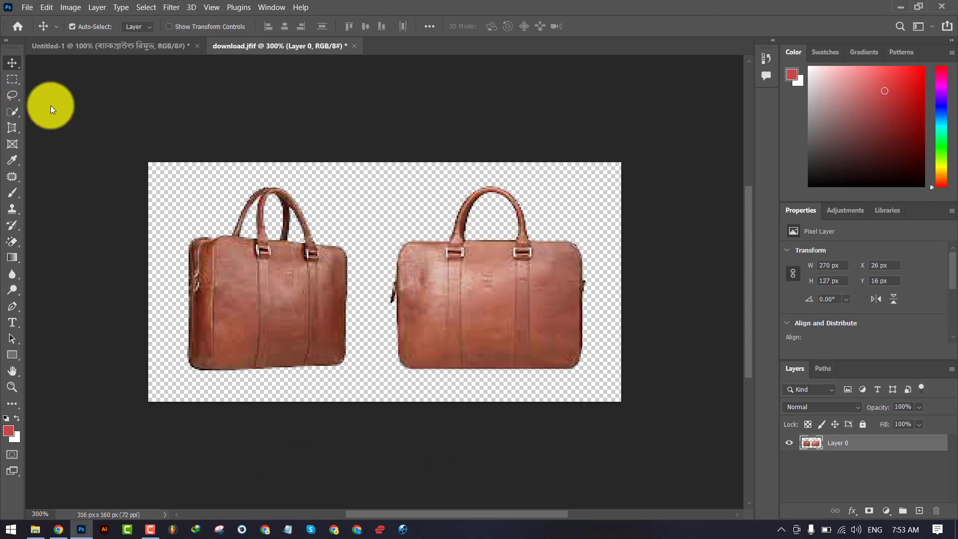
pyautogui.moveTo(498, 285)
pyautogui.mouseDown()
pyautogui.moveTo(380, 291)
pyautogui.moveTo(487, 298)
pyautogui.moveTo(474, 294)
pyautogui.moveTo(483, 287)
pyautogui.moveTo(472, 330)
pyautogui.moveTo(192, 65)
pyautogui.moveTo(128, 37)
pyautogui.moveTo(387, 346)
pyautogui.moveTo(406, 346)
pyautogui.moveTo(374, 376)
pyautogui.moveTo(473, 381)
pyautogui.moveTo(414, 369)
pyautogui.mouseUp()
pyautogui.click(652, 198)
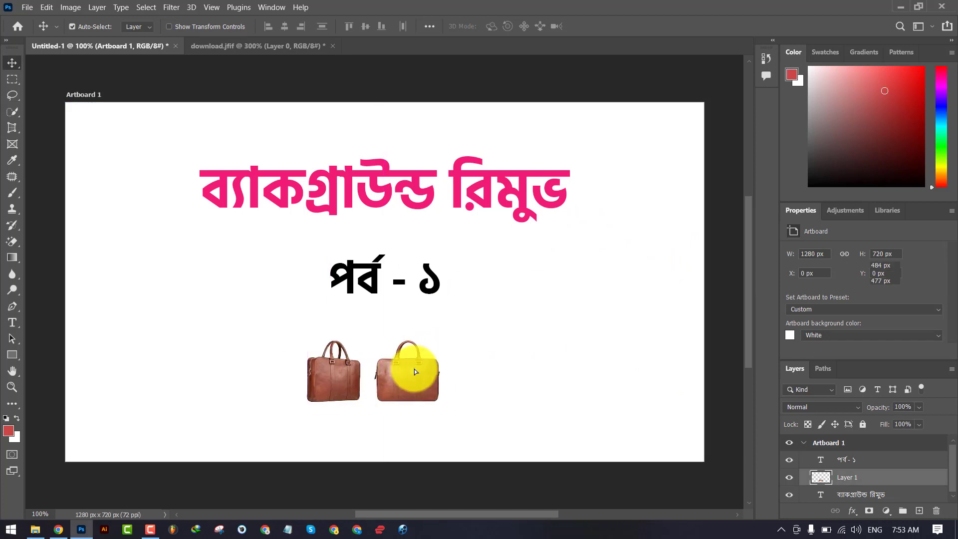
# - Free Transform the handbags to about 382% and position them across the lower part of the artboard
pyautogui.hotkey('ctrl', 't')
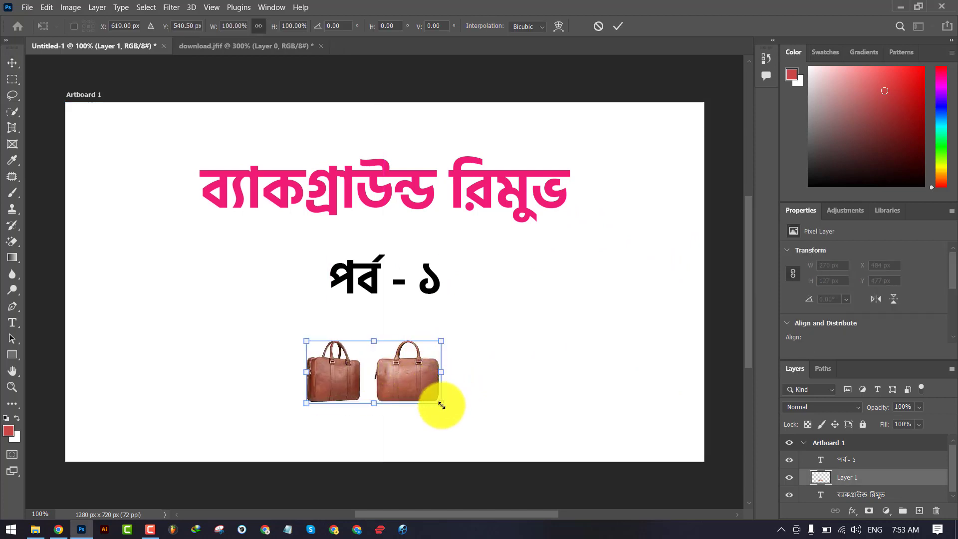
pyautogui.moveTo(441, 404); pyautogui.dragTo(594, 441)
pyautogui.moveTo(526, 435); pyautogui.dragTo(465, 396)
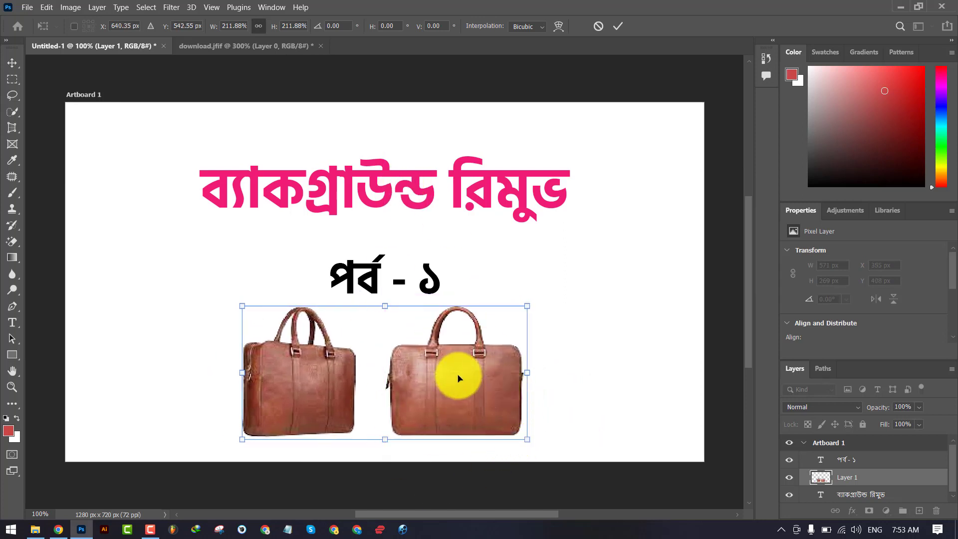
pyautogui.moveTo(453, 373); pyautogui.dragTo(517, 391)
pyautogui.moveTo(276, 374); pyautogui.dragTo(274, 368)
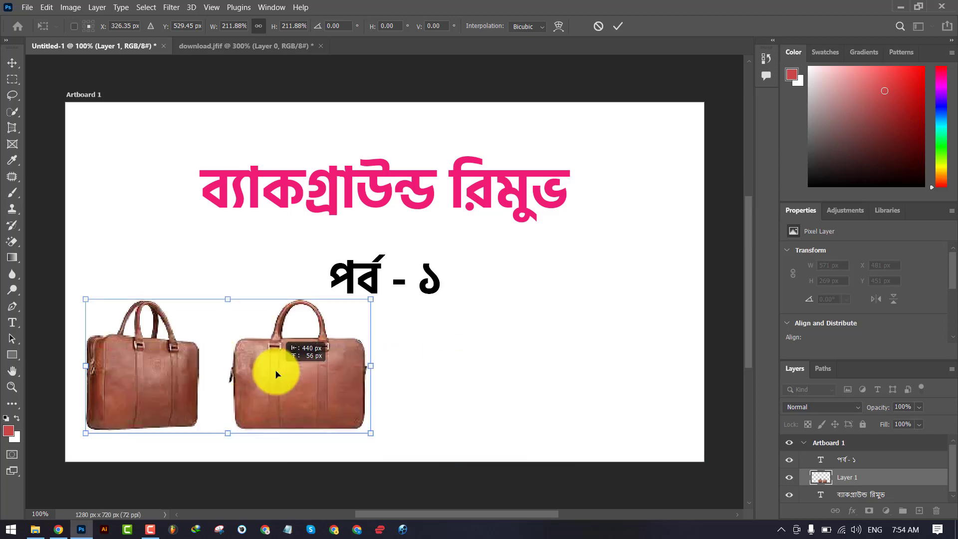
pyautogui.moveTo(374, 434); pyautogui.dragTo(636, 460)
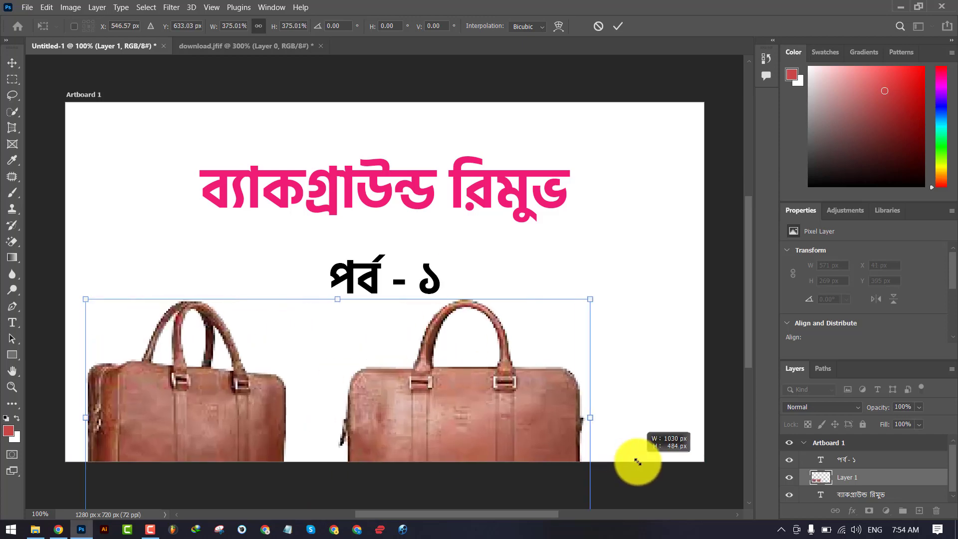
pyautogui.moveTo(499, 430); pyautogui.dragTo(523, 355)
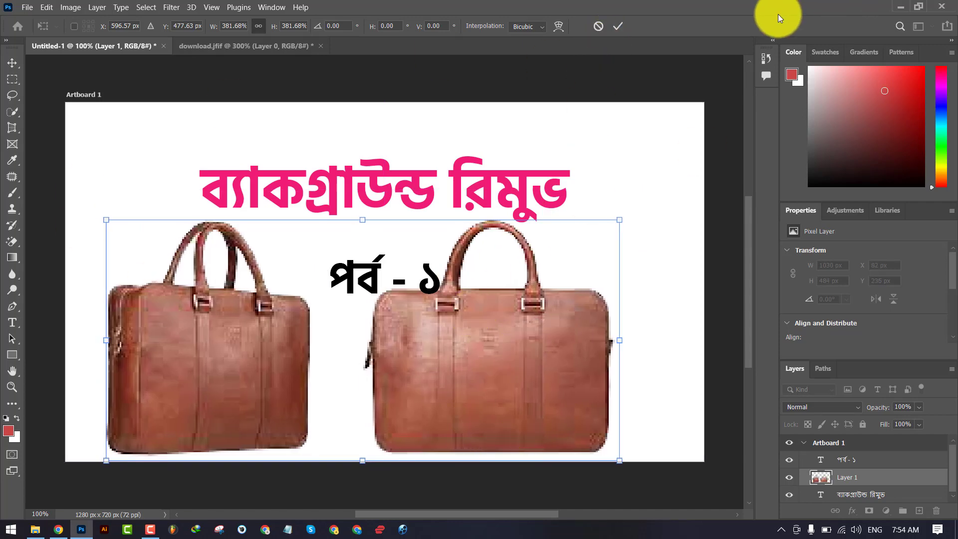
pyautogui.click(619, 27)
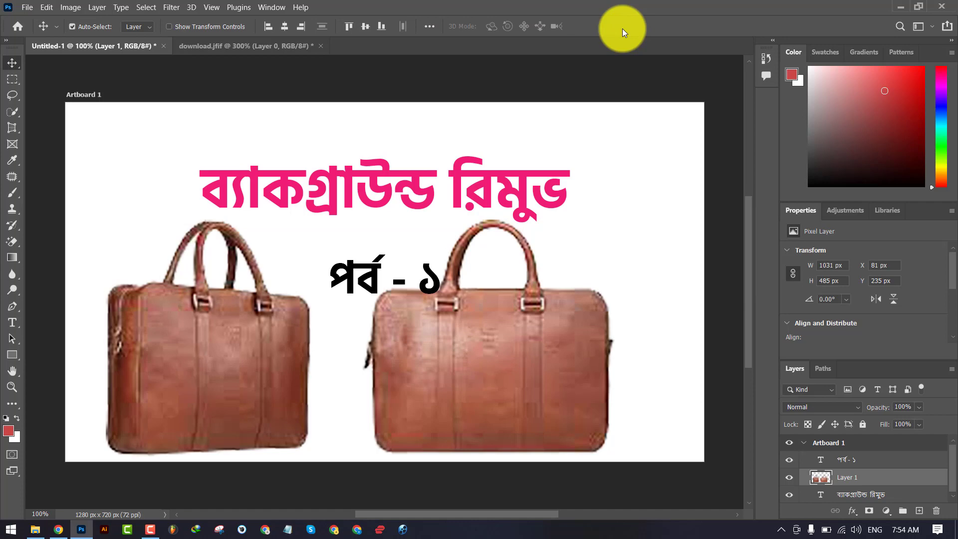
# - Delete the handbags layer from Untitled-1 and close download.jfif without saving
pyautogui.press('Delete')
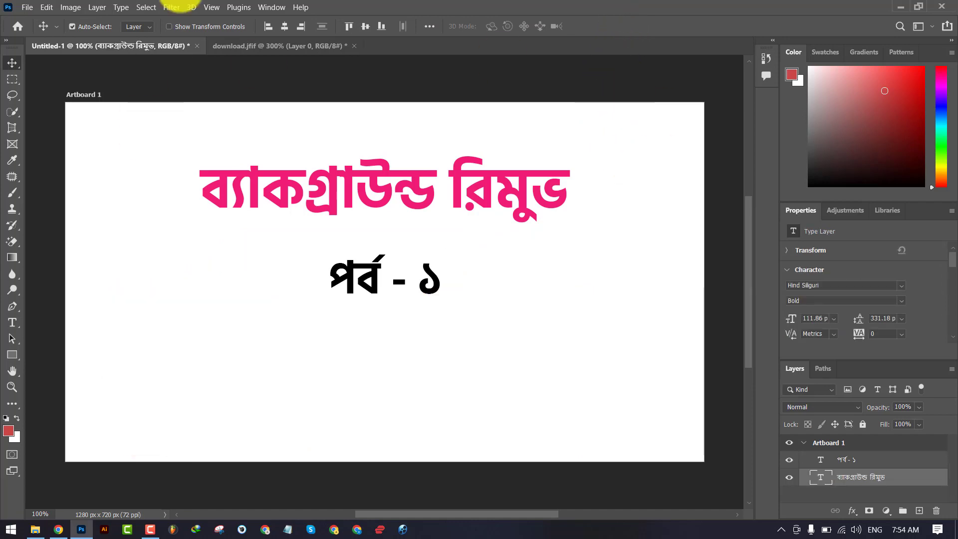
pyautogui.click(286, 44)
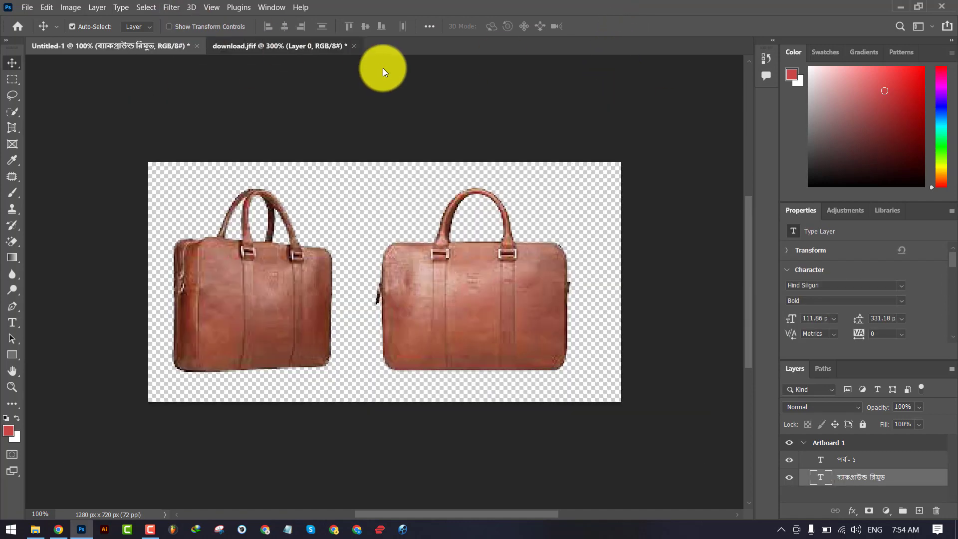
pyautogui.click(353, 45)
pyautogui.click(501, 207)
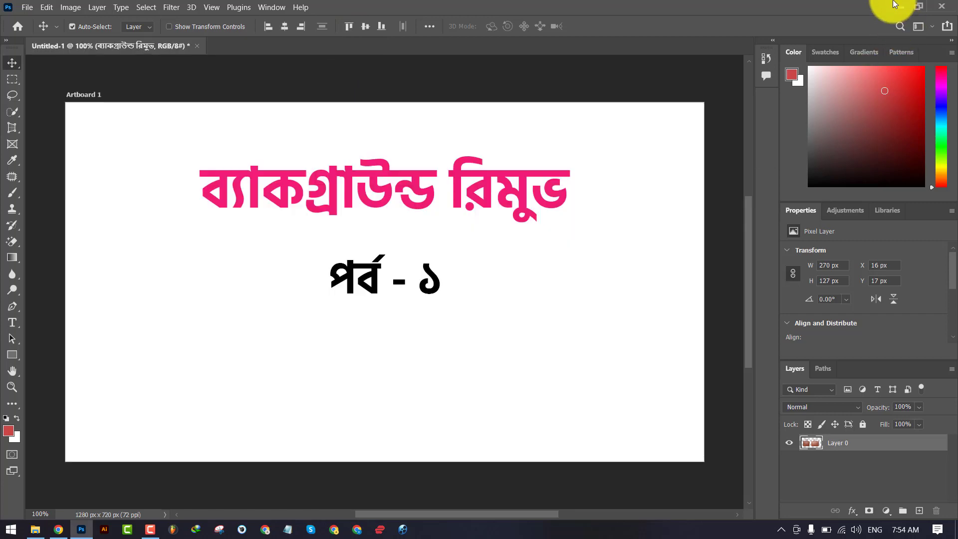
# - Open the gold pocket watch photo from the Background Removal - Ep 1 folder and erase its black background with the Magic Eraser
pyautogui.click(900, 7)
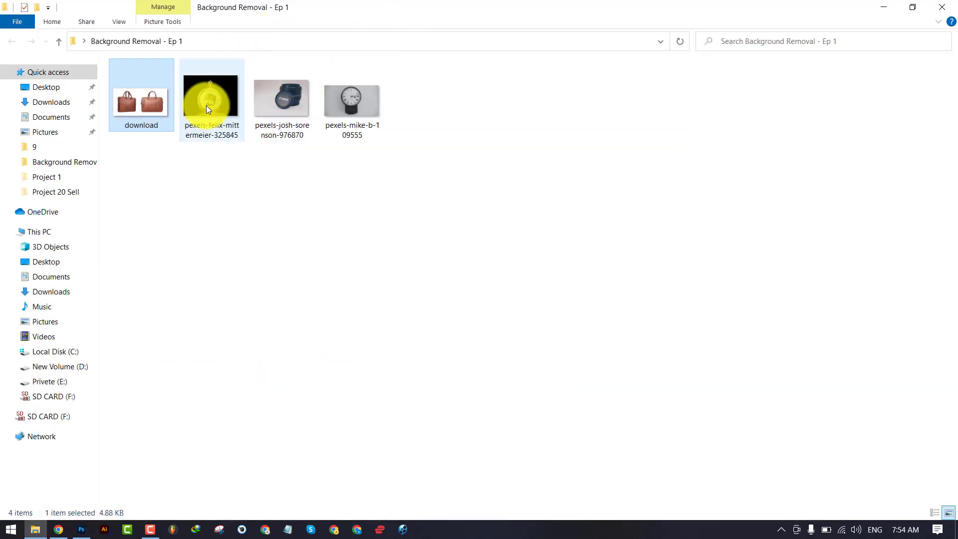
pyautogui.moveTo(205, 106); pyautogui.dragTo(266, 53)
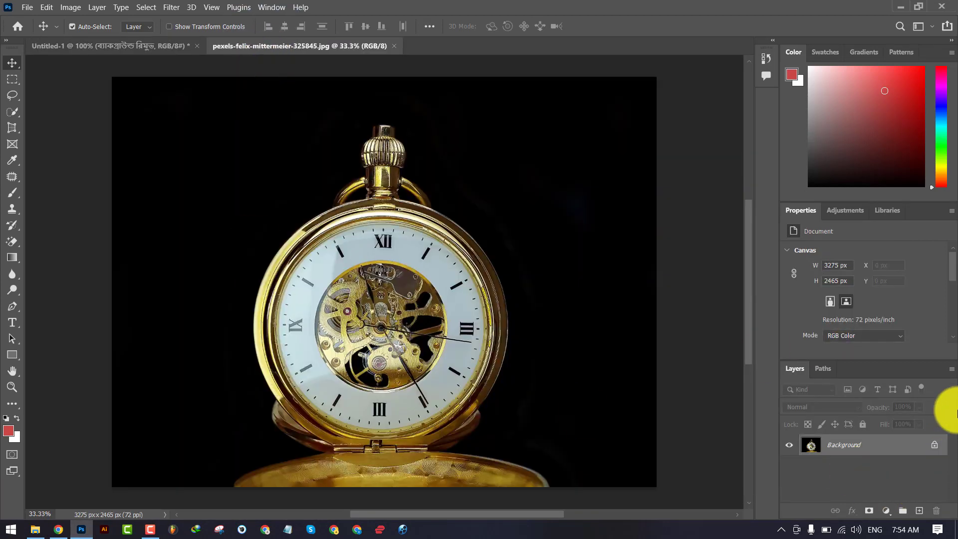
pyautogui.click(10, 243)
pyautogui.click(83, 266)
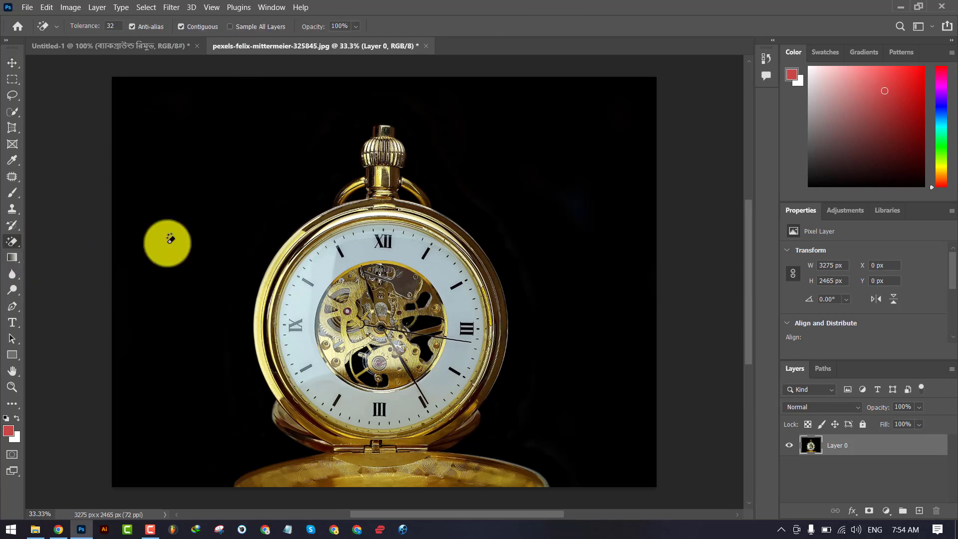
pyautogui.click(269, 182)
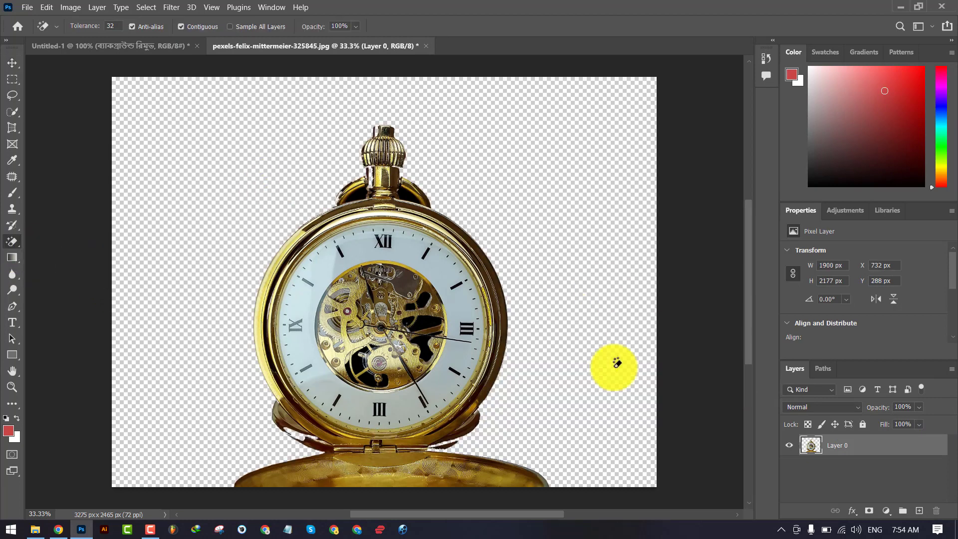
# - Shift the cut-out watch about 36 px right and 90 px up, and close its document without saving
pyautogui.click(14, 67)
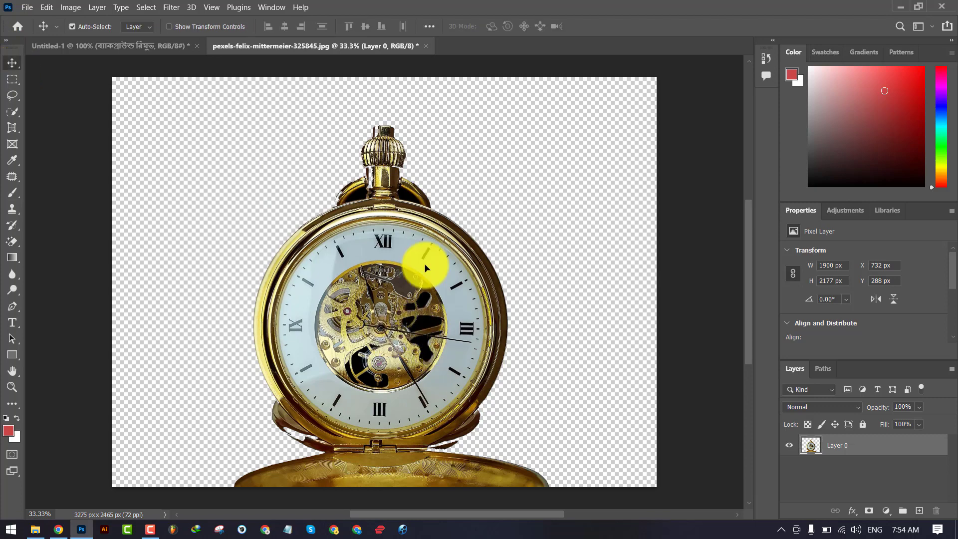
pyautogui.moveTo(373, 351); pyautogui.dragTo(394, 321)
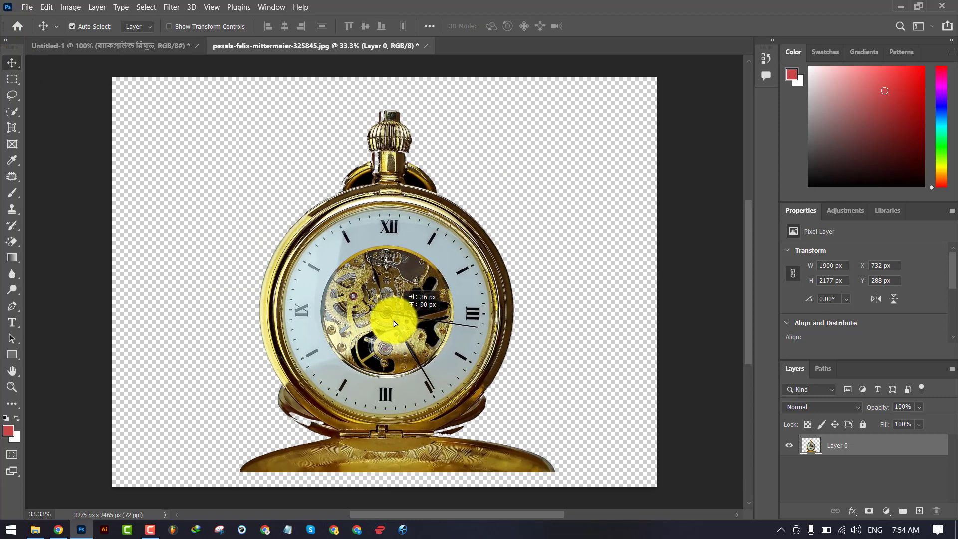
pyautogui.click(425, 45)
pyautogui.click(502, 208)
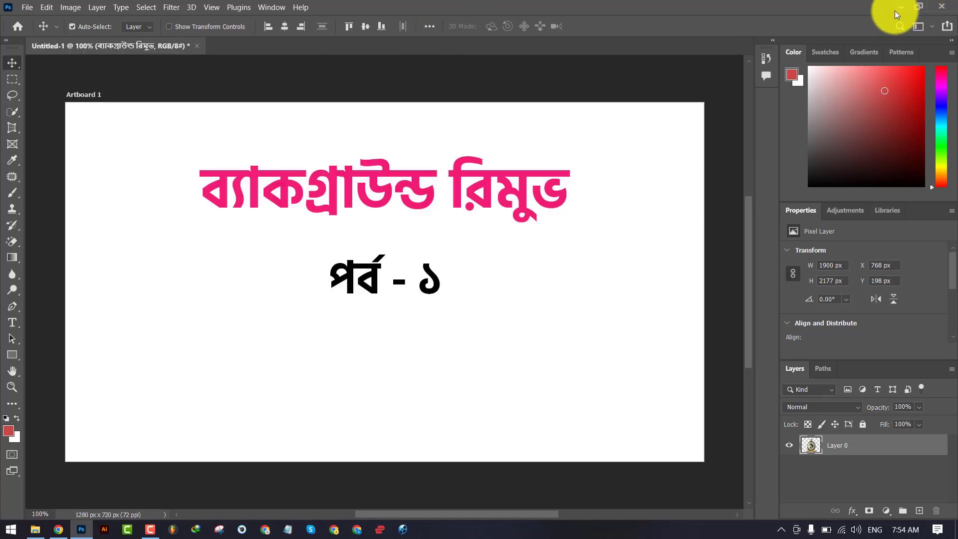
# - Open the Canon lens photo from the Background Removal - Ep 1 folder in Photoshop and unlock its Background layer
pyautogui.click(899, 8)
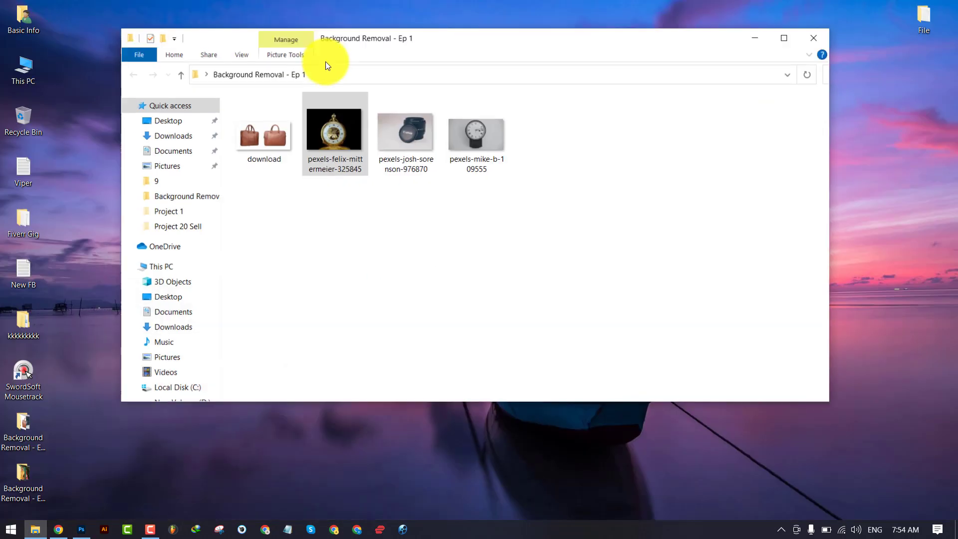
pyautogui.click(409, 136)
pyautogui.moveTo(86, 504)
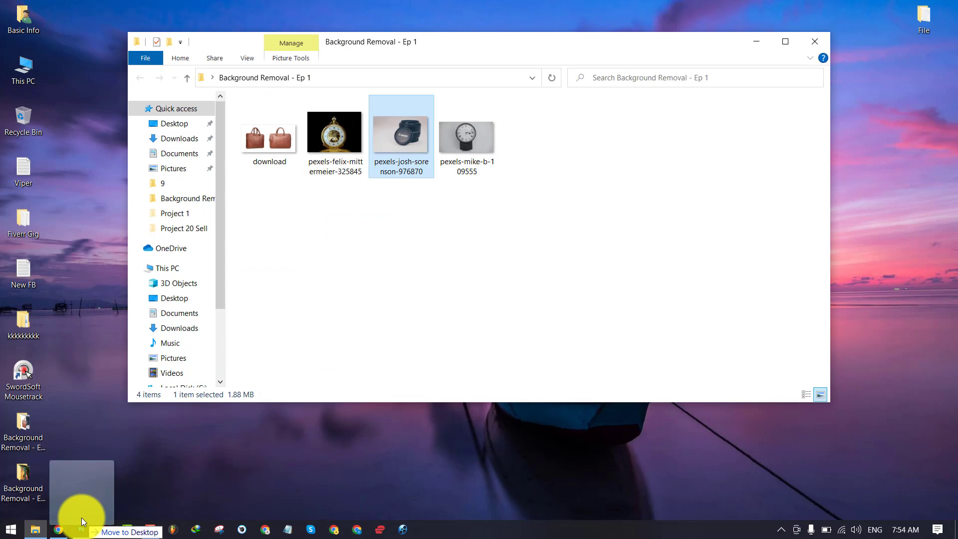
pyautogui.moveTo(82, 517); pyautogui.dragTo(294, 39)
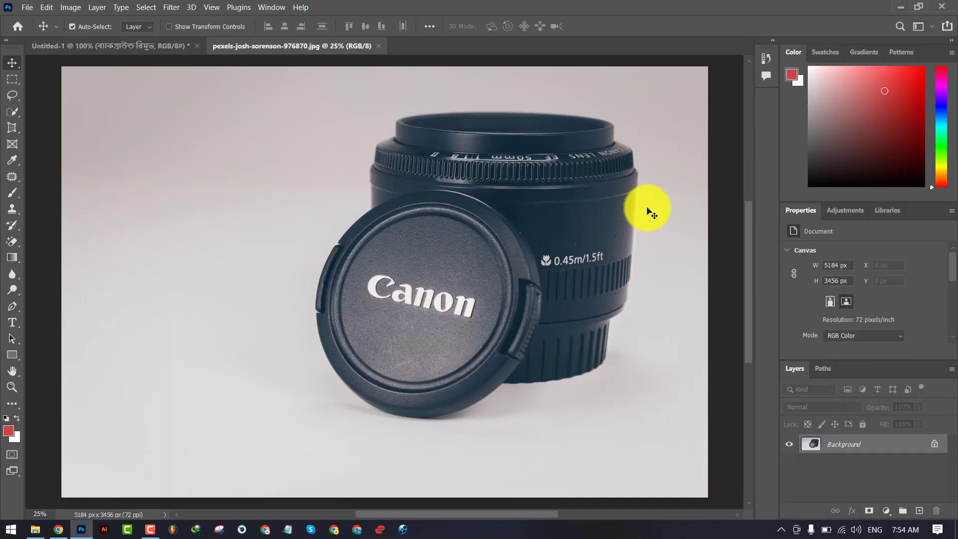
pyautogui.click(935, 444)
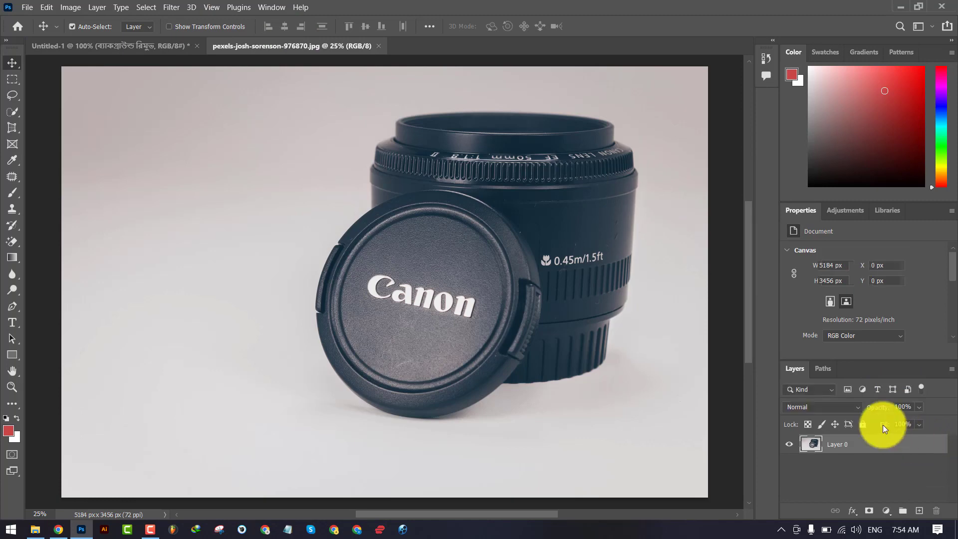
# - Erase the light grey background and the leftover shadow beneath the lens cap with the Magic Eraser
pyautogui.click(12, 241)
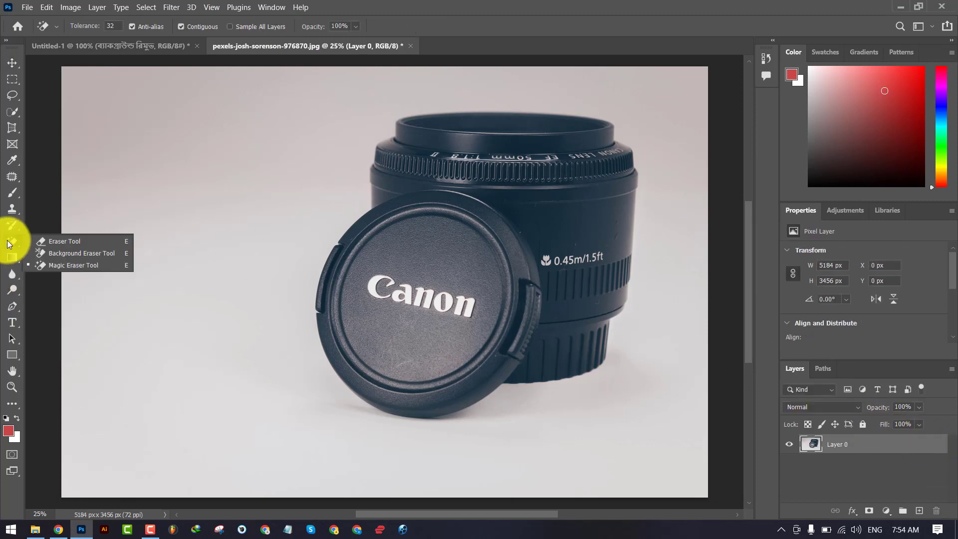
pyautogui.click(68, 265)
pyautogui.click(199, 202)
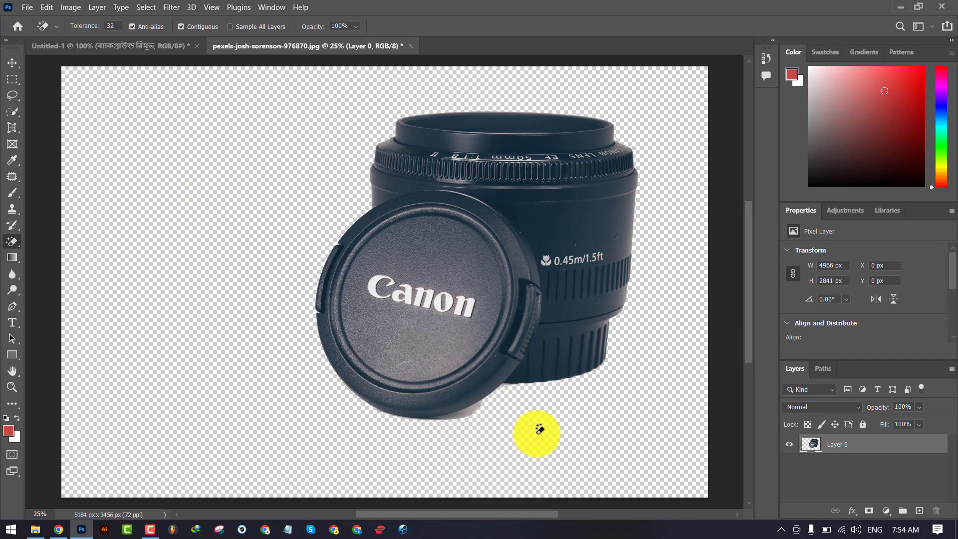
pyautogui.click(468, 415)
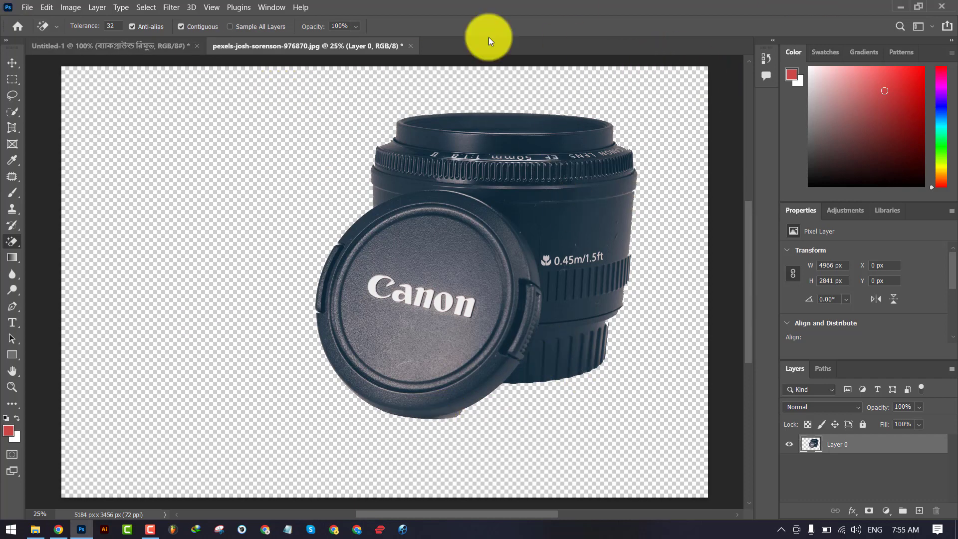
# - Close the Canon lens document without saving and open the wall clock photo pexels-mike-b-109555.jpg
pyautogui.click(410, 45)
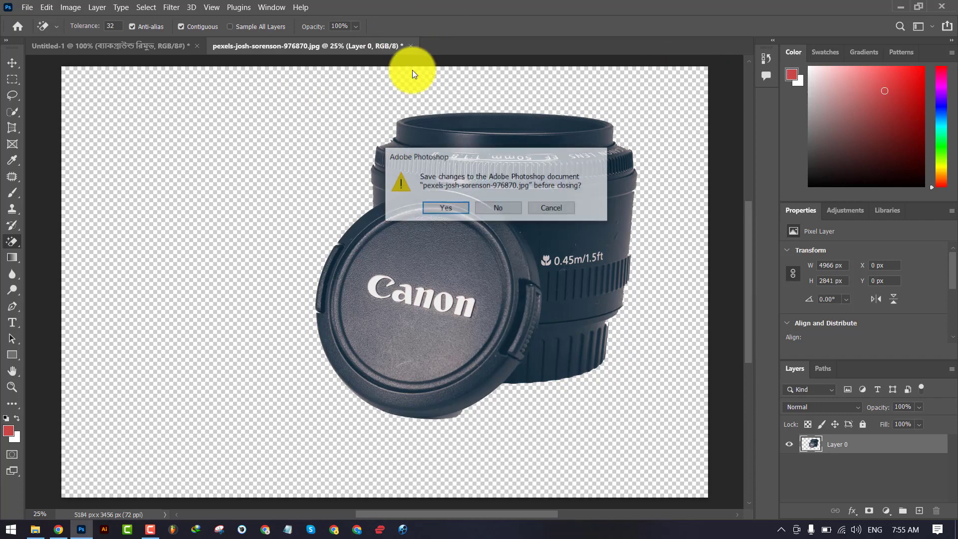
pyautogui.click(510, 208)
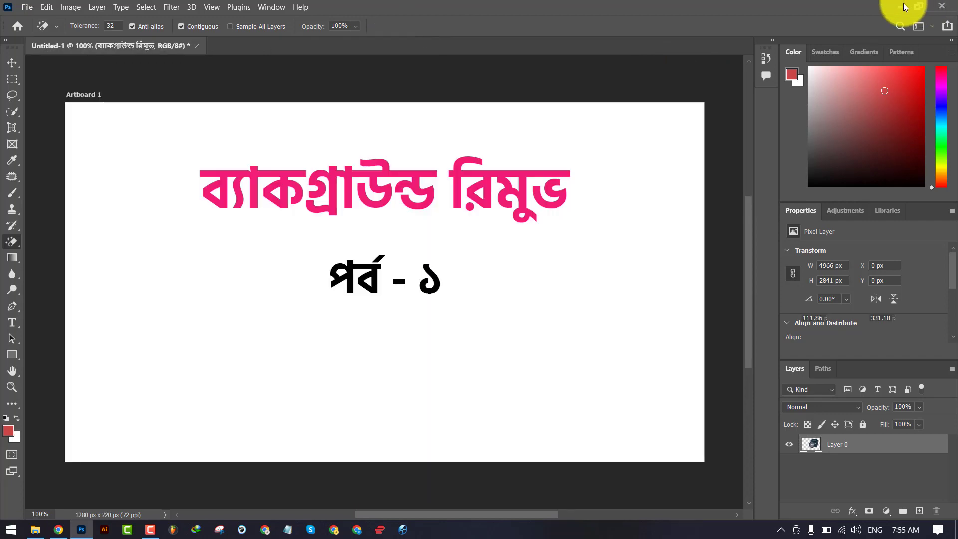
pyautogui.click(904, 7)
pyautogui.moveTo(466, 147); pyautogui.dragTo(303, 53)
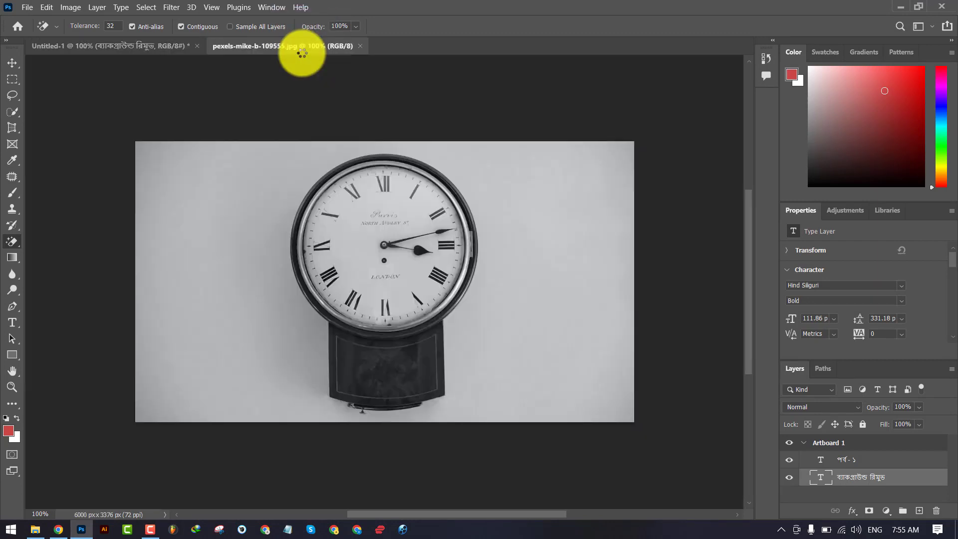
# - Unlock the clock photo's Background layer and erase the grey wall around the clock with the Magic Eraser
pyautogui.click(930, 443)
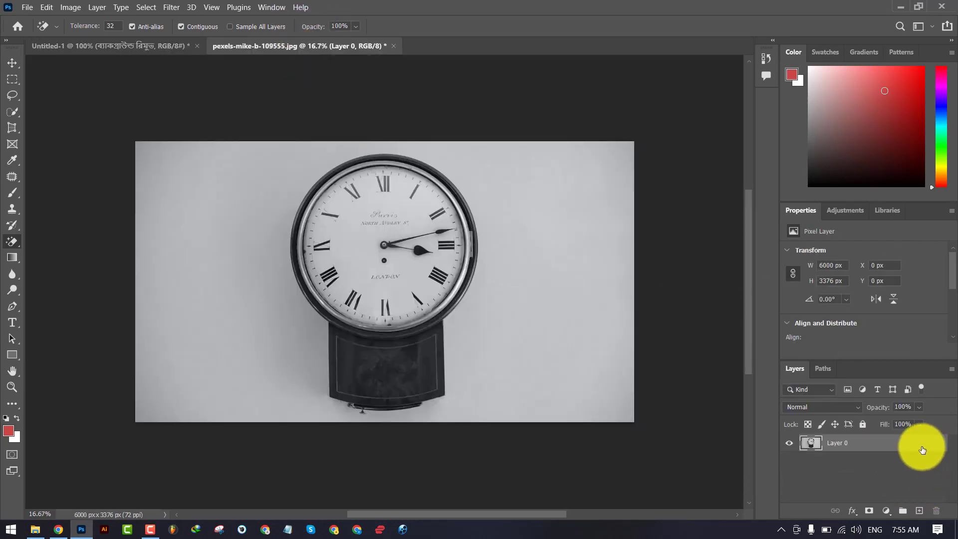
pyautogui.moveTo(13, 244); pyautogui.dragTo(83, 265)
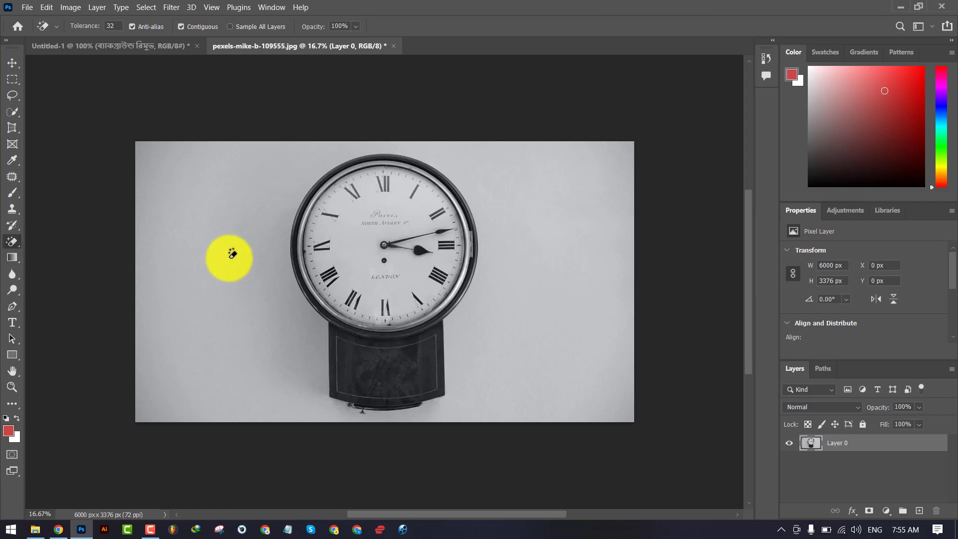
pyautogui.click(325, 336)
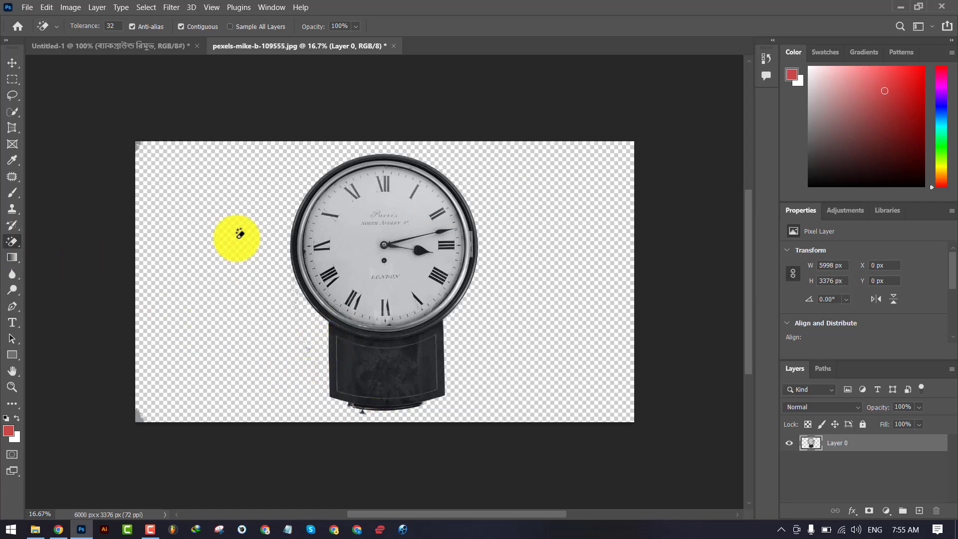
# - Copy the cut-out clock layer onto the artboard of the Untitled-1 document with the Move tool
pyautogui.click(12, 63)
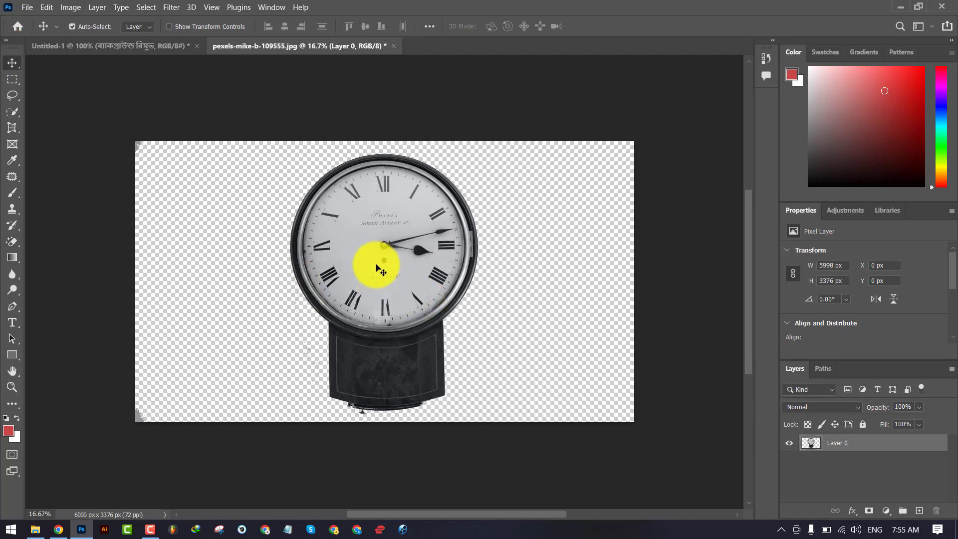
pyautogui.moveTo(374, 267); pyautogui.dragTo(315, 359)
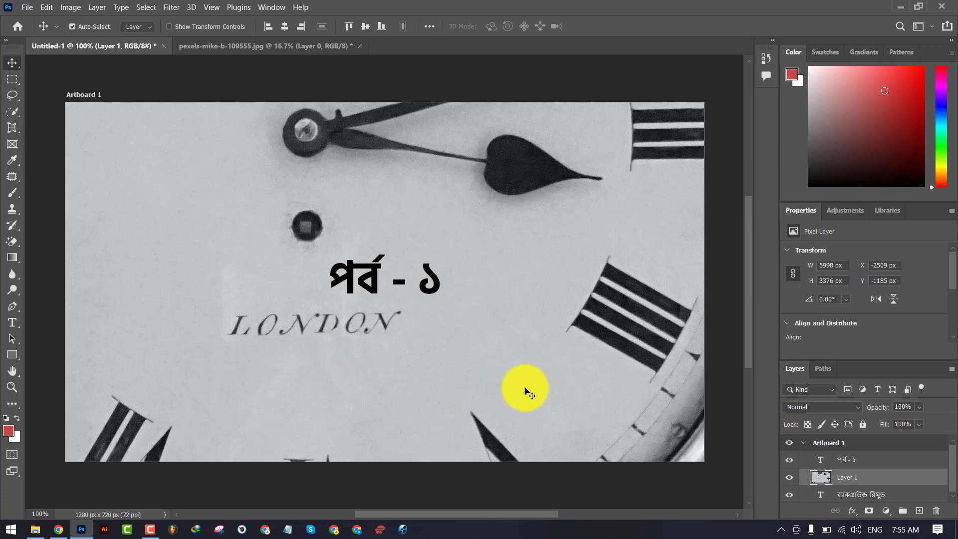
# - Scale the clock layer down to about 654 × 368 px and place it at about X 682, Y 306 px, right of and below the text
pyautogui.hotkey('ctrl', 't')
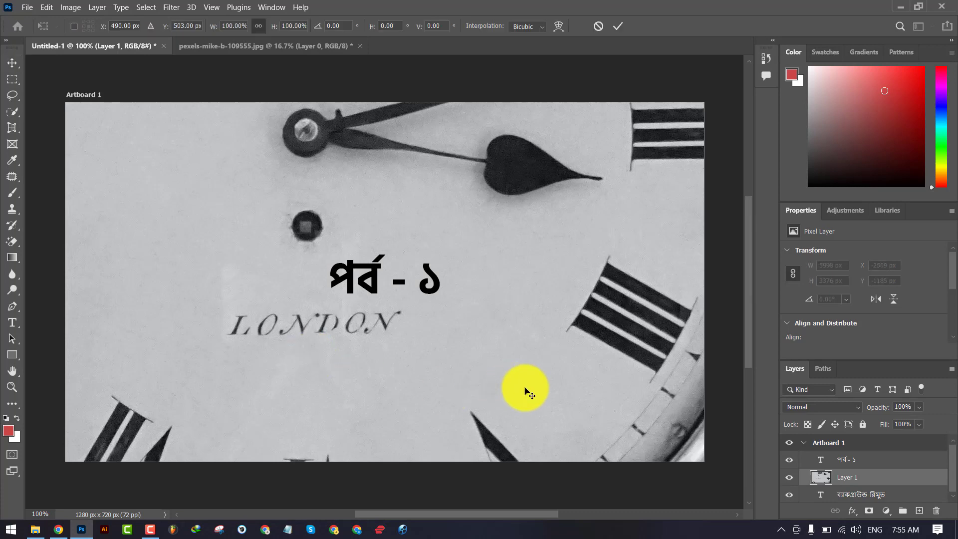
pyautogui.hotkey('ctrl', '-')
pyautogui.hotkey('ctrl', '-')
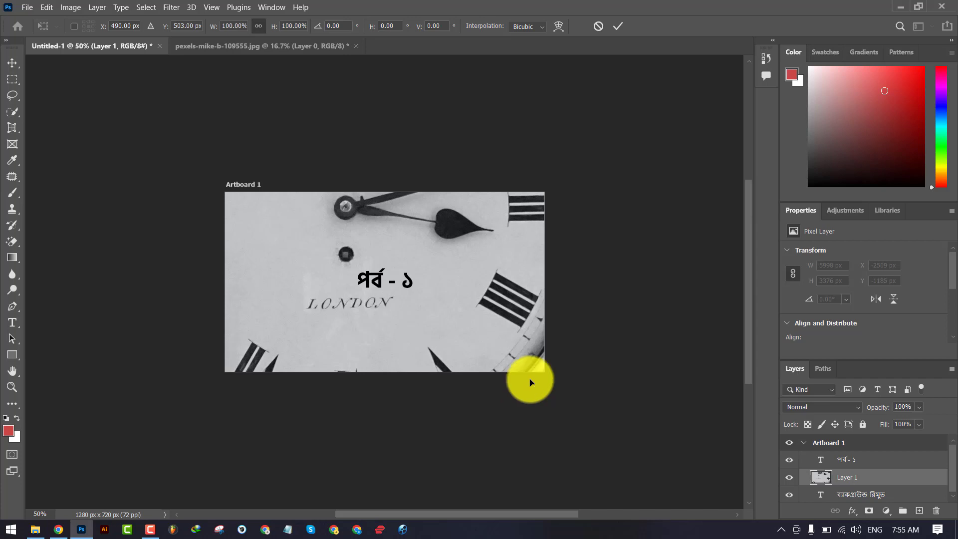
pyautogui.moveTo(411, 263); pyautogui.dragTo(321, 309)
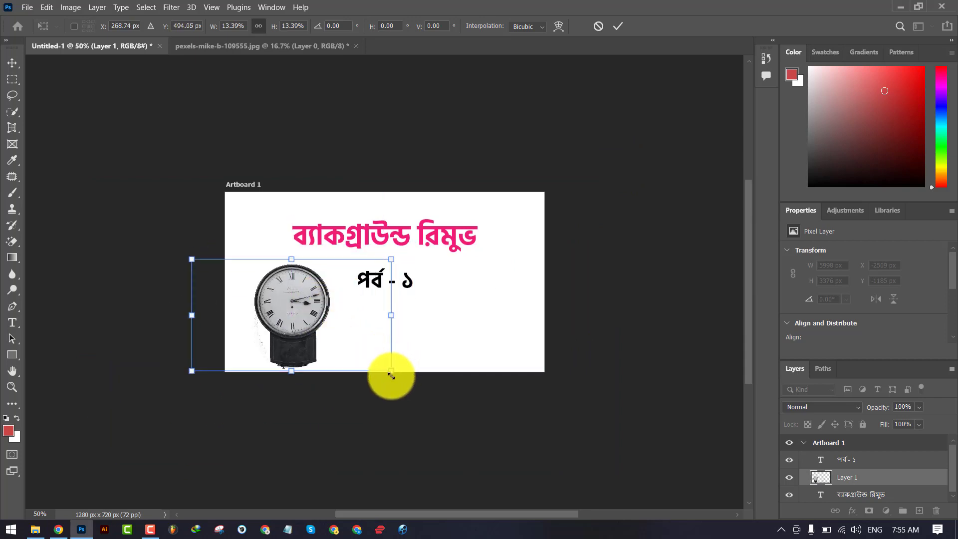
pyautogui.moveTo(391, 371); pyautogui.dragTo(354, 350)
pyautogui.moveTo(300, 318); pyautogui.dragTo(482, 317)
pyautogui.click(617, 26)
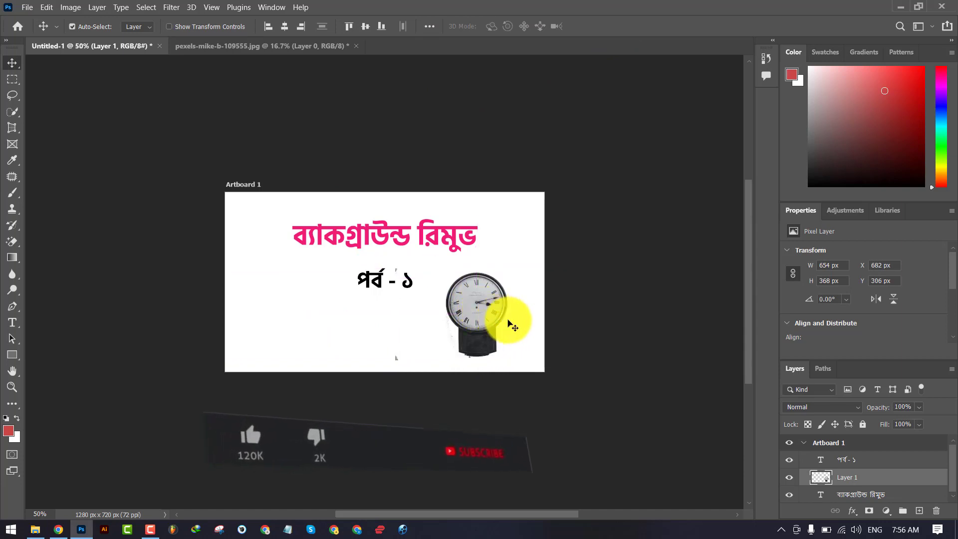